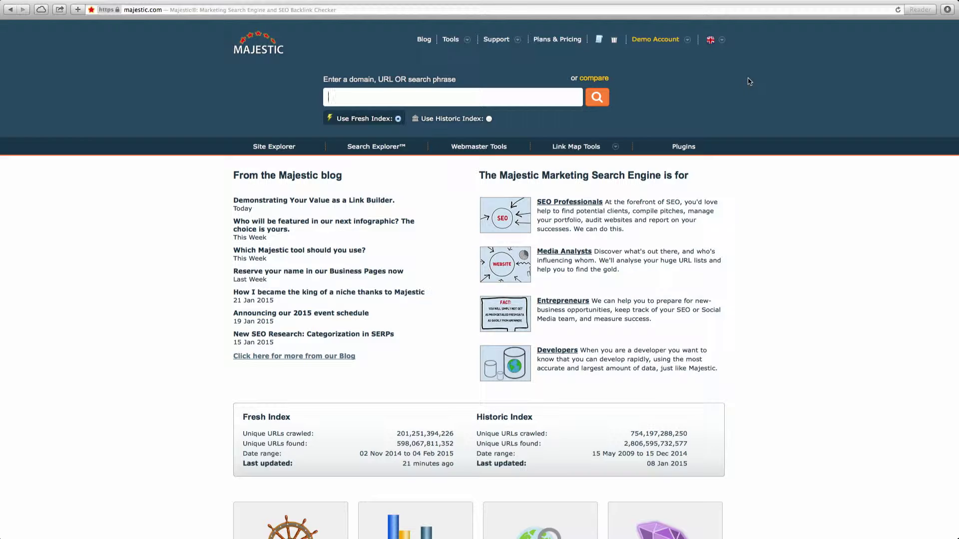
# - Go to the account summary from the Demo Account menu and view its OpenApps tab
pyautogui.click(689, 41)
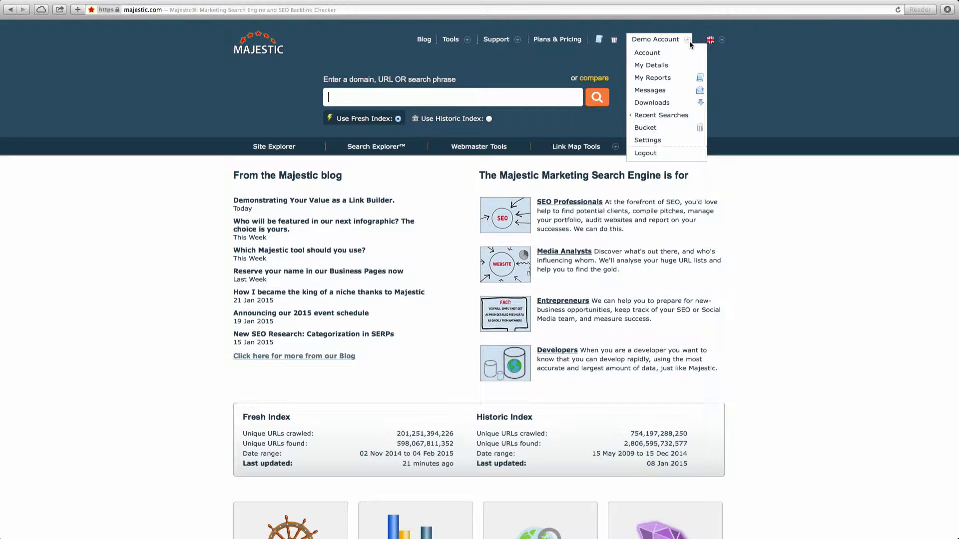
pyautogui.click(658, 53)
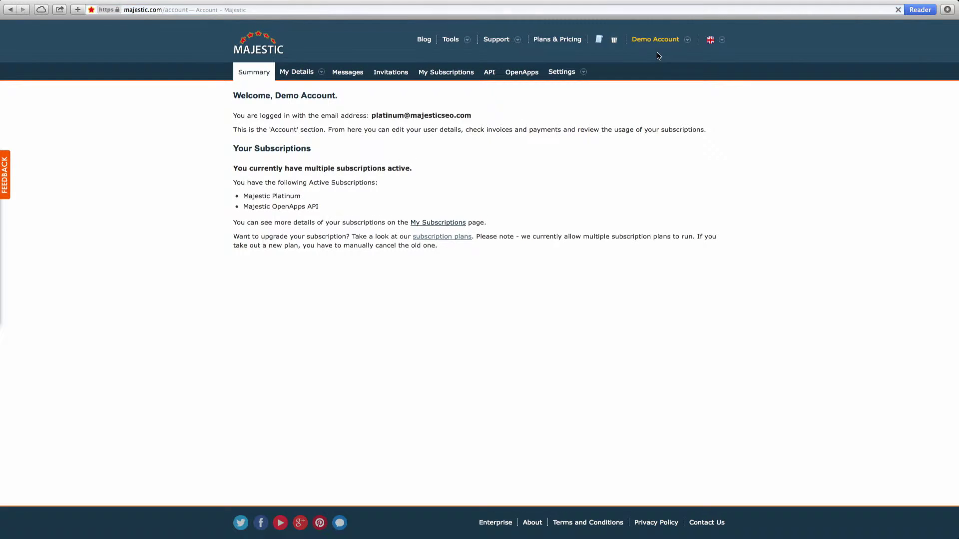
pyautogui.click(521, 75)
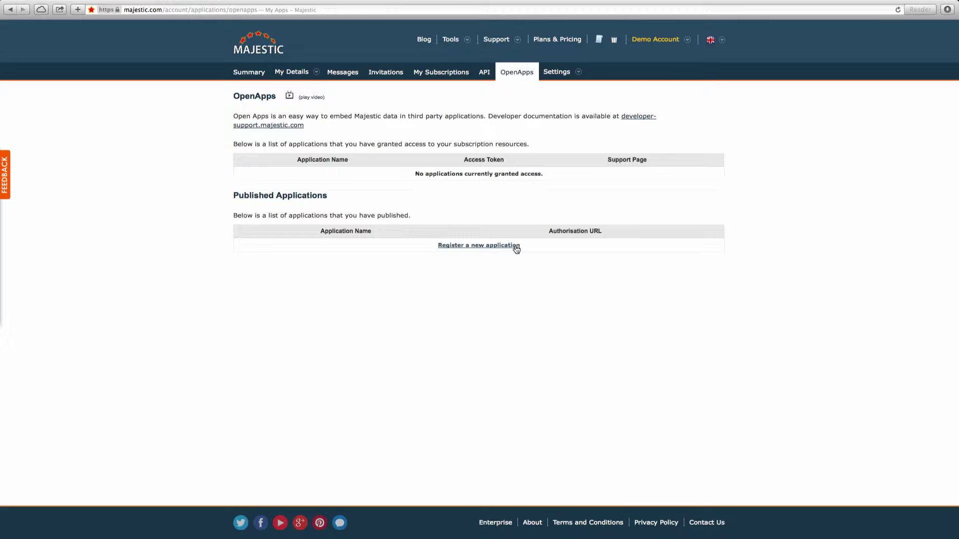
# - Register 'Dixon Jones open app' with the publisher's name and support page dixonjones.com/majesticsupport/, accepting the terms
pyautogui.click(516, 247)
pyautogui.write('Dixon J')
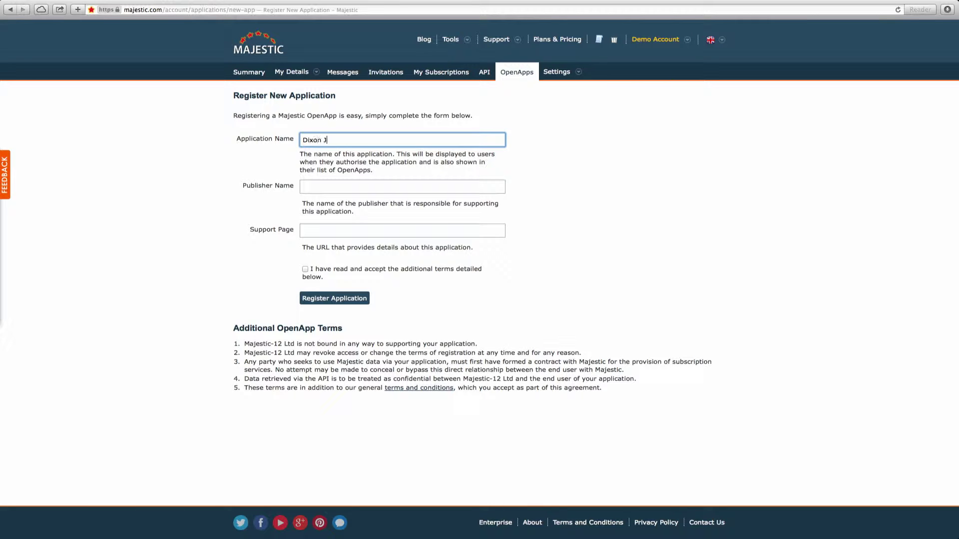
pyautogui.write('ones open app')
pyautogui.press('Tab')
pyautogui.write('Dixon Jones')
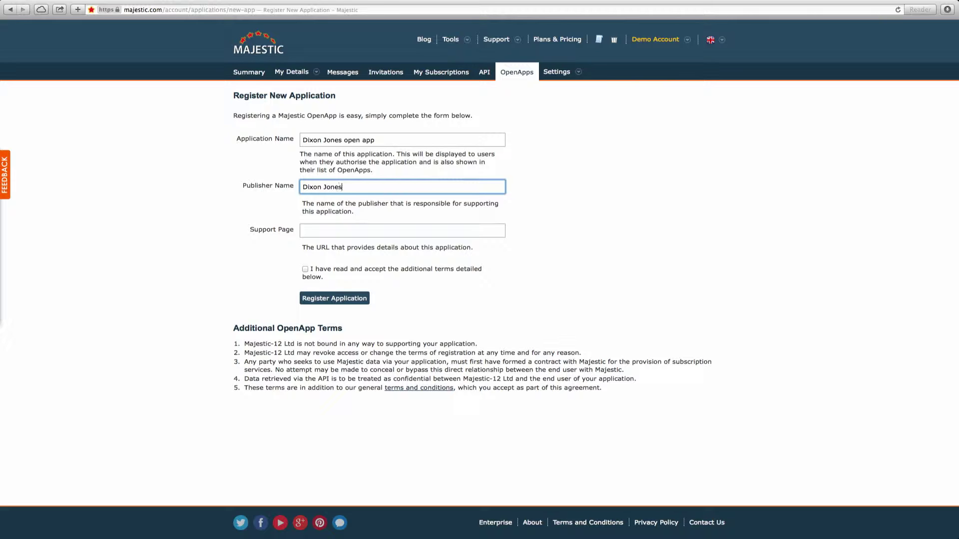
pyautogui.press('Tab')
pyautogui.write('dixonjone')
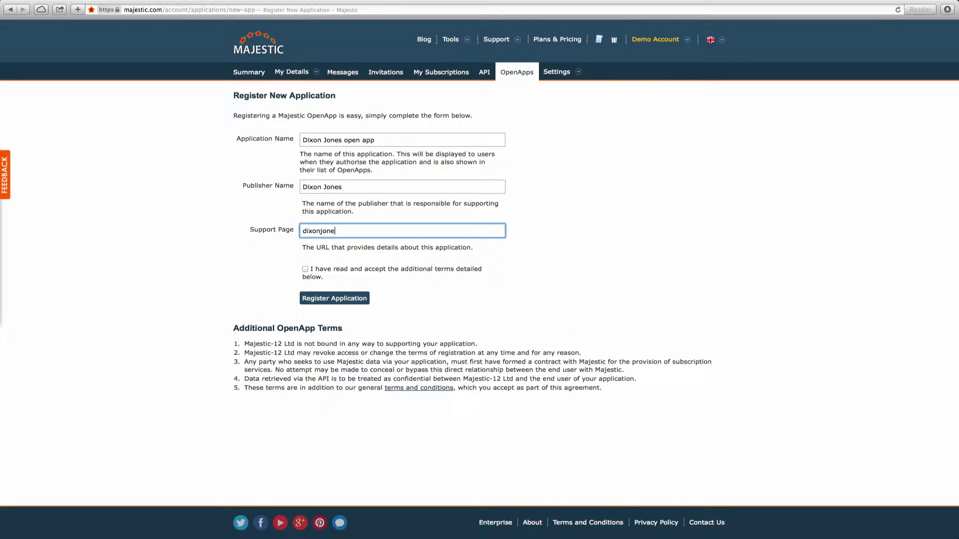
pyautogui.write('s.com/majesticsupport/')
pyautogui.click(305, 270)
pyautogui.click(330, 298)
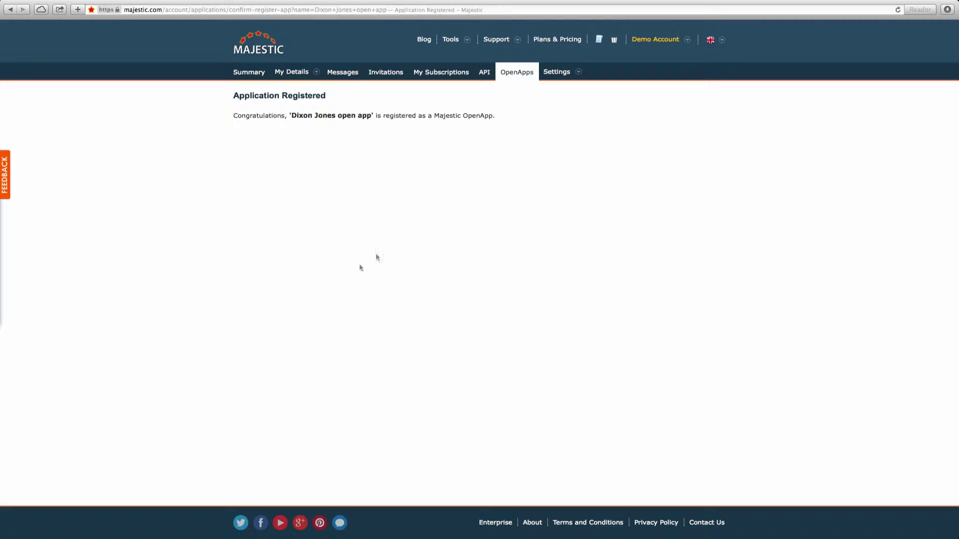
# - Open the published app's authorisation URL from the OpenApps page in a new browser tab
pyautogui.click(520, 75)
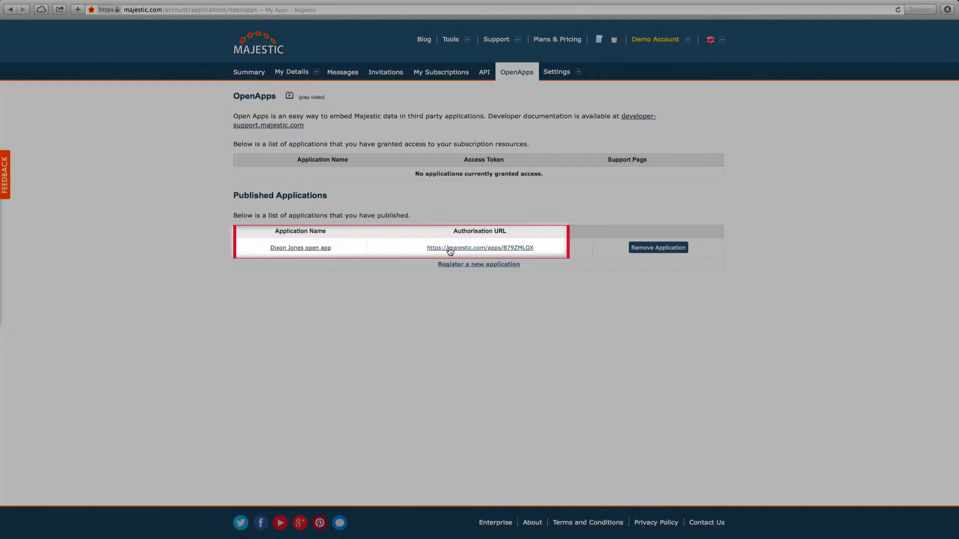
pyautogui.rightClick(450, 251)
pyautogui.click(454, 250)
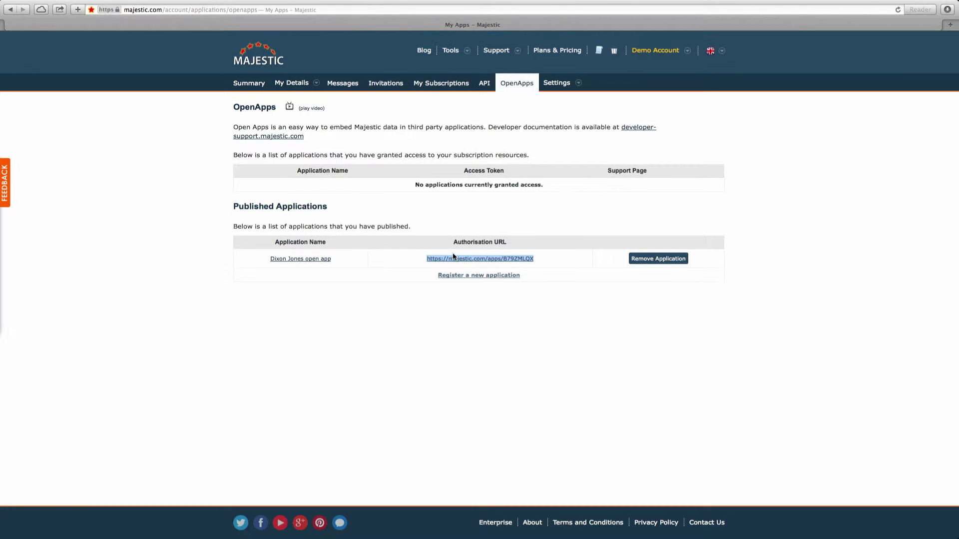
# - Grant the new app access on the authorisation page, select its access token, and return to OpenApps
pyautogui.click(703, 29)
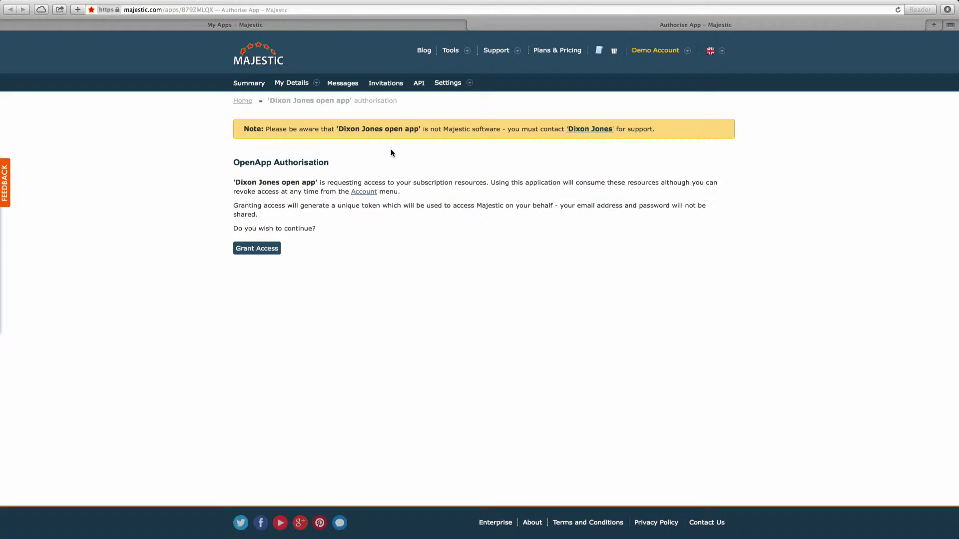
pyautogui.click(274, 252)
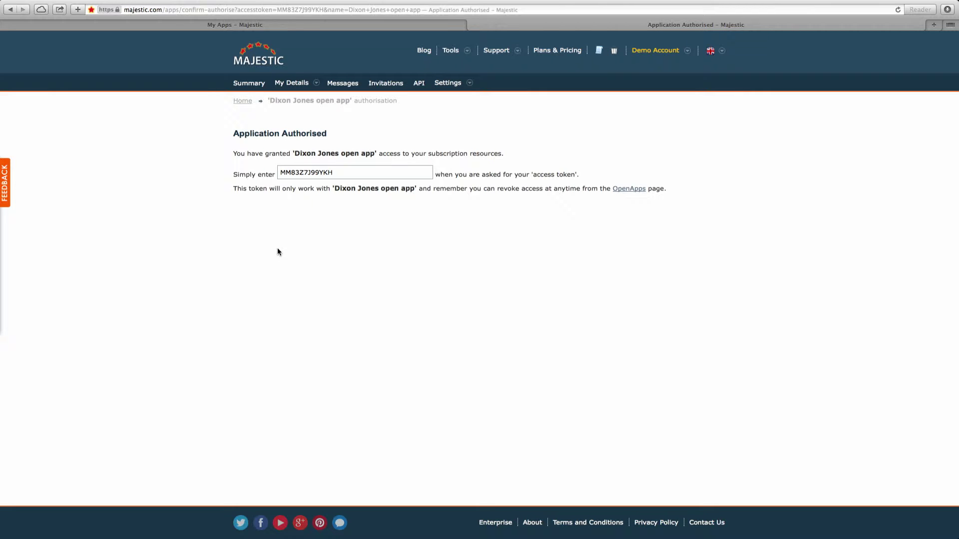
pyautogui.click(312, 173)
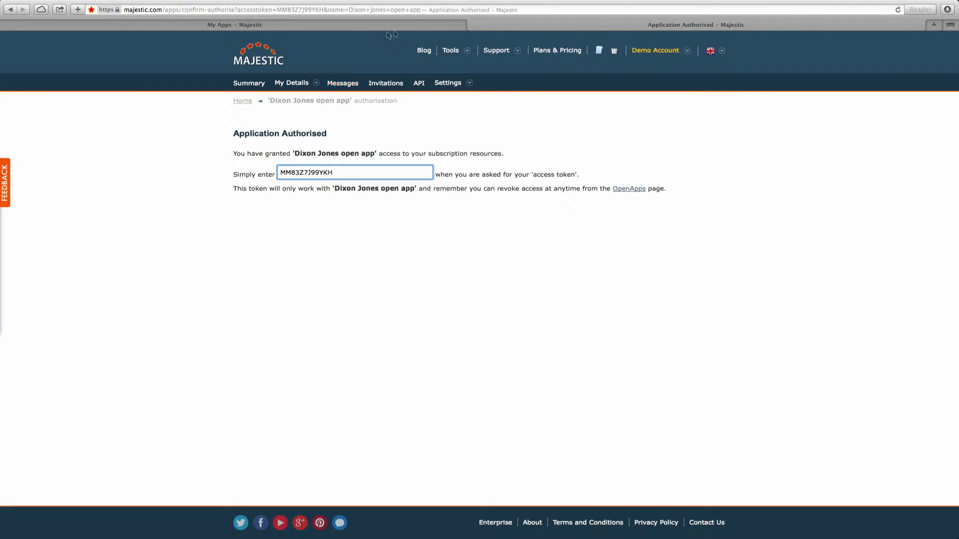
pyautogui.click(419, 25)
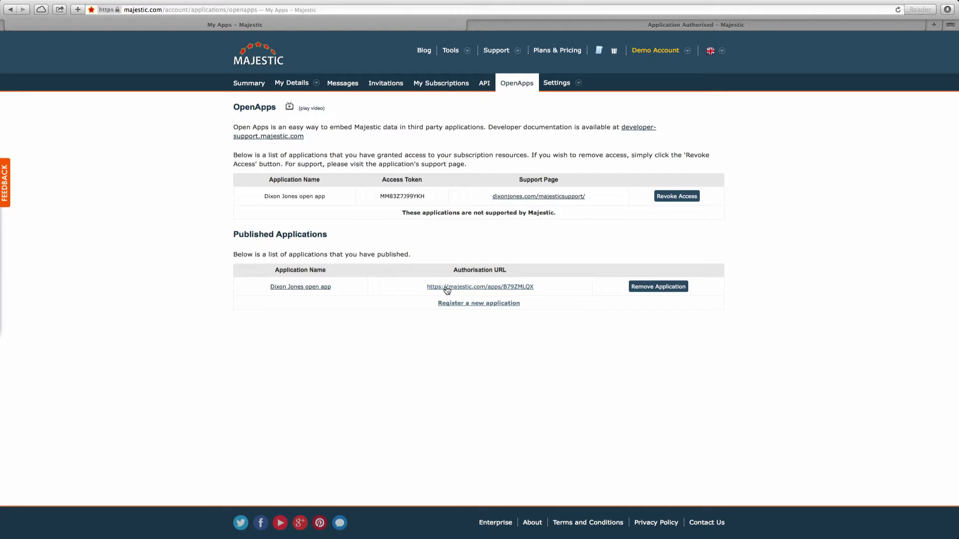
# - Open the published app's Application Details and mark and clear the Support Page address text
pyautogui.click(323, 286)
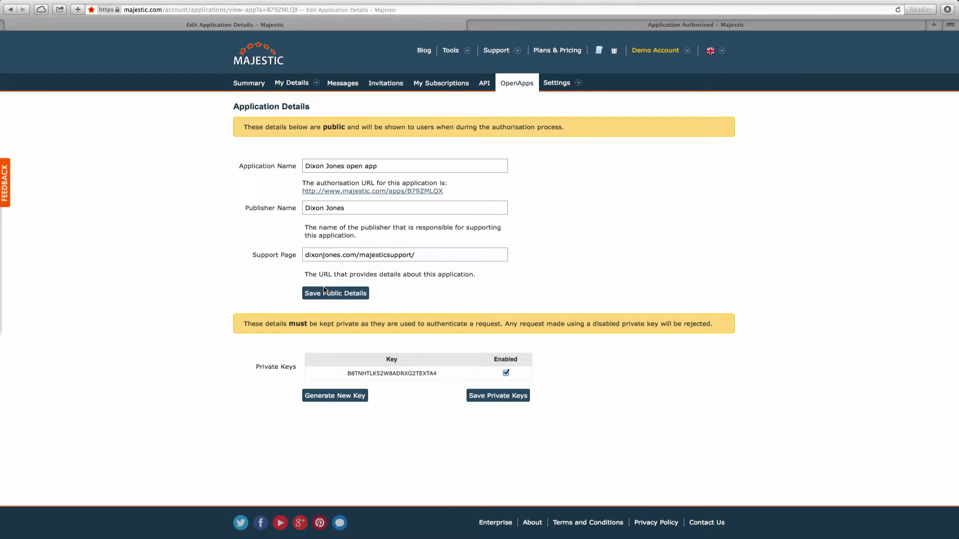
pyautogui.click(421, 254)
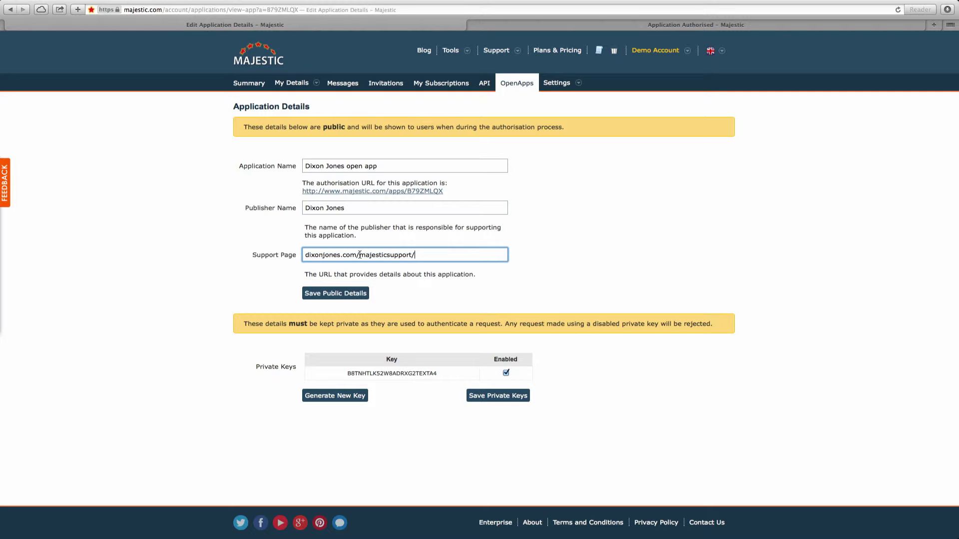
pyautogui.moveTo(360, 255); pyautogui.dragTo(294, 256)
pyautogui.click(441, 255)
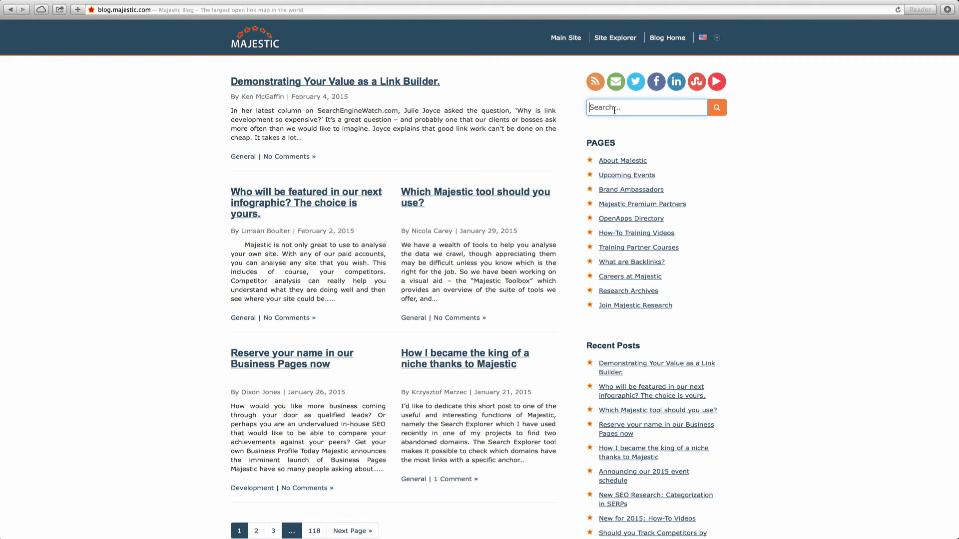
# - Search the Majestic blog for 'open apps', then return to the main Majestic site
pyautogui.write('open apps')
pyautogui.press('Return')
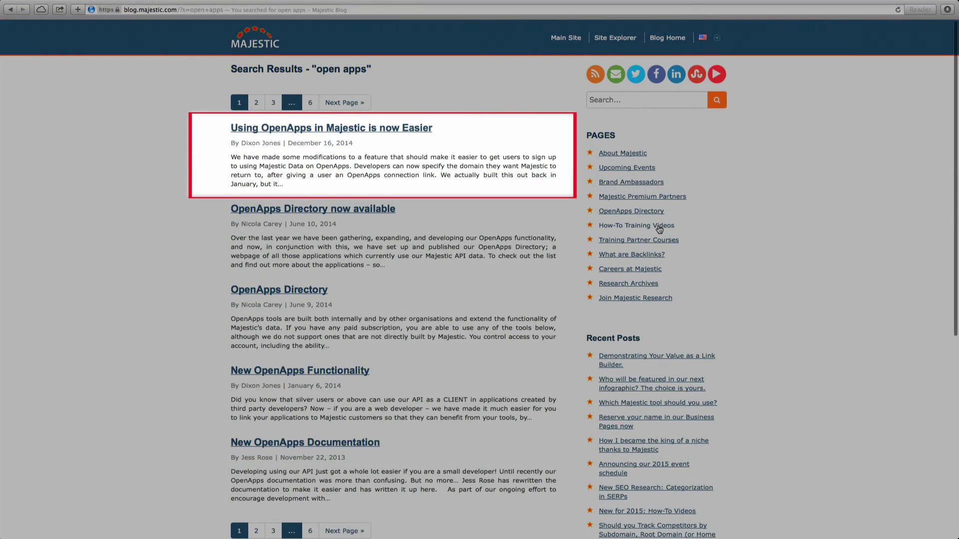
pyautogui.click(575, 40)
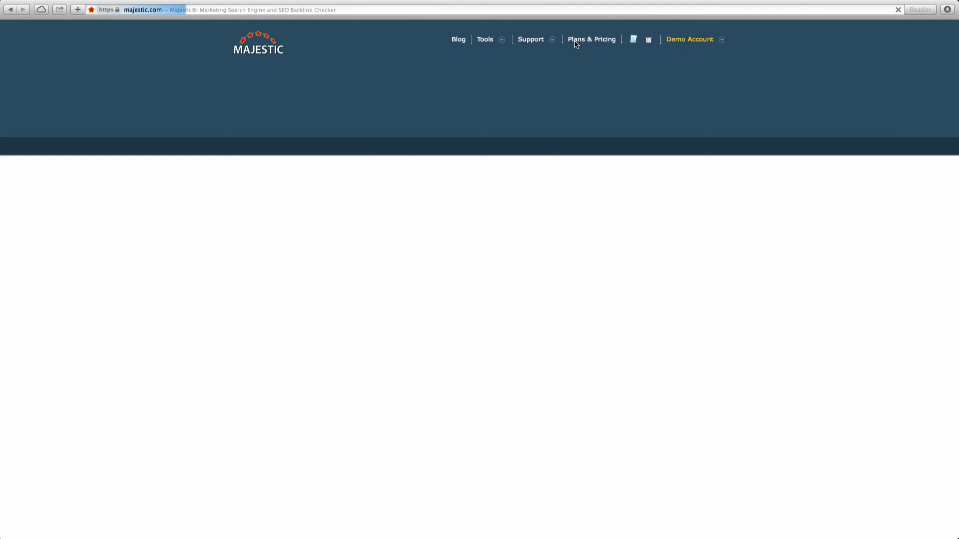
# - Revisit the account's OpenApps overview, then go to the footer's Contact Us support page
pyautogui.click(678, 39)
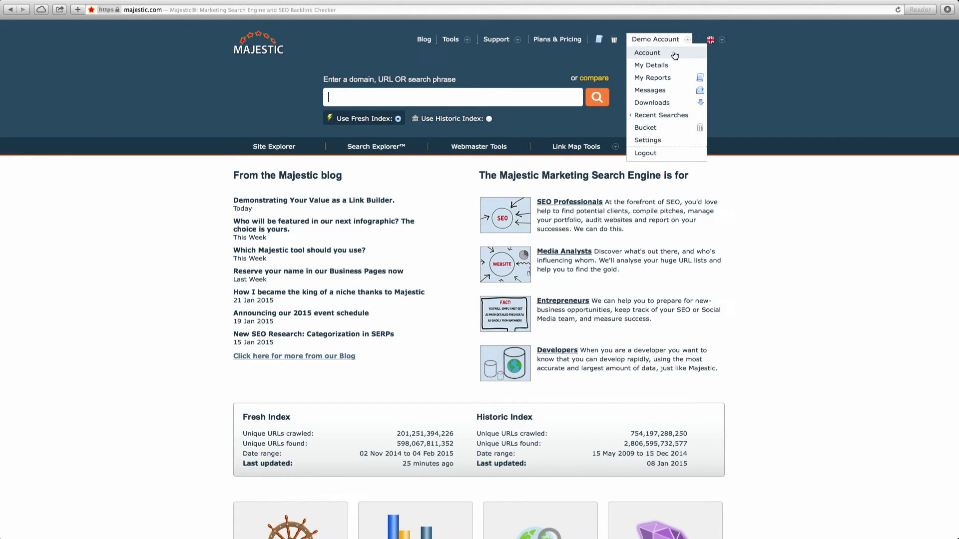
pyautogui.click(673, 53)
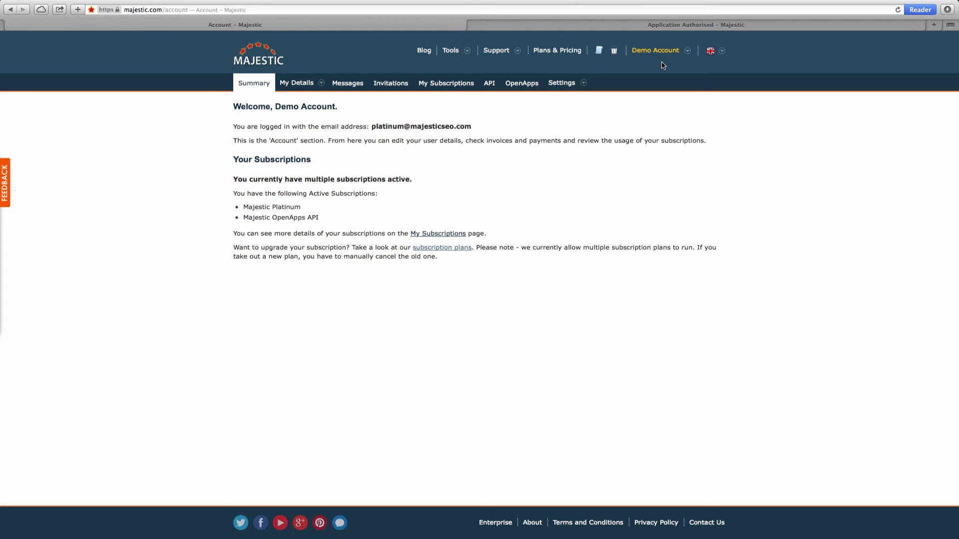
pyautogui.click(507, 86)
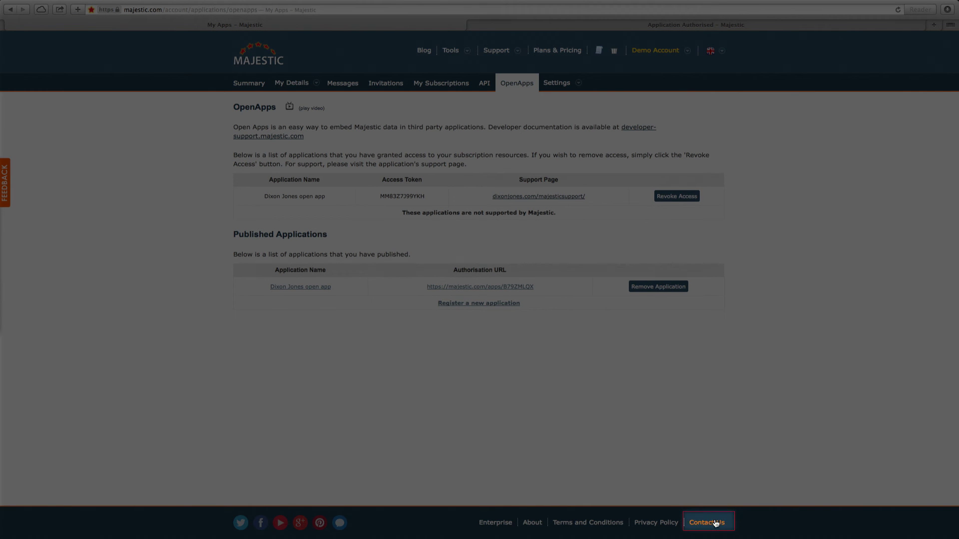
pyautogui.click(715, 523)
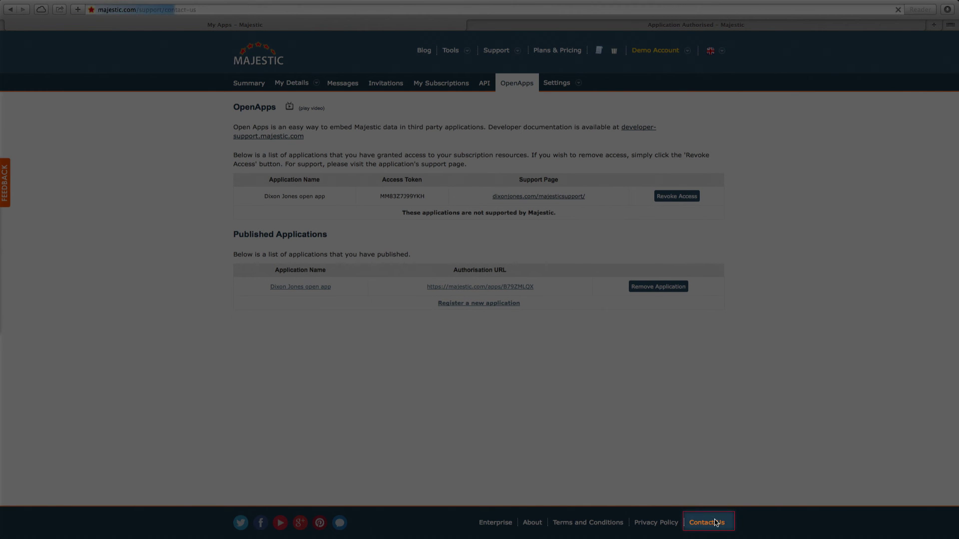